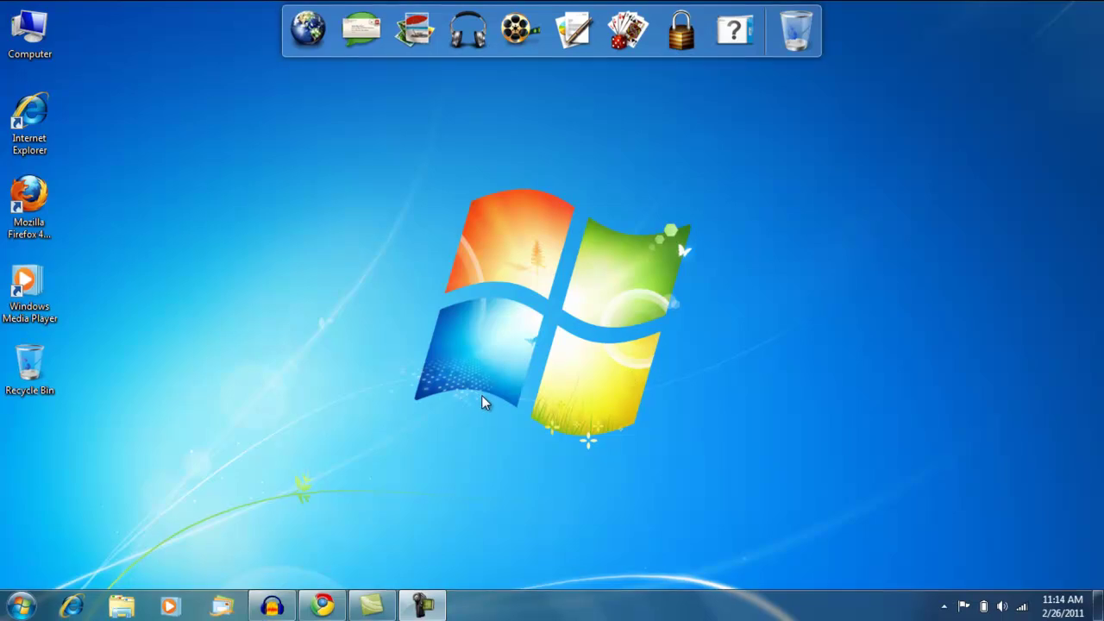
Step: Launch Chrome, load audacity.com, and follow the links to the Audacity download page
{"action": "left_click", "coordinate": [322, 604]}
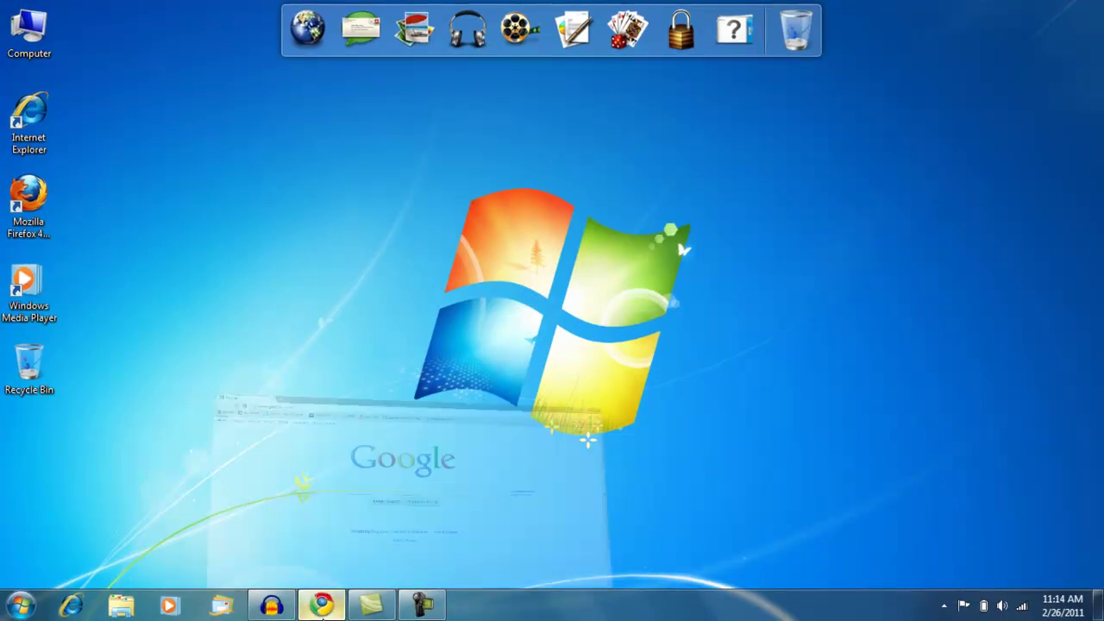
{"action": "left_click", "coordinate": [277, 37]}
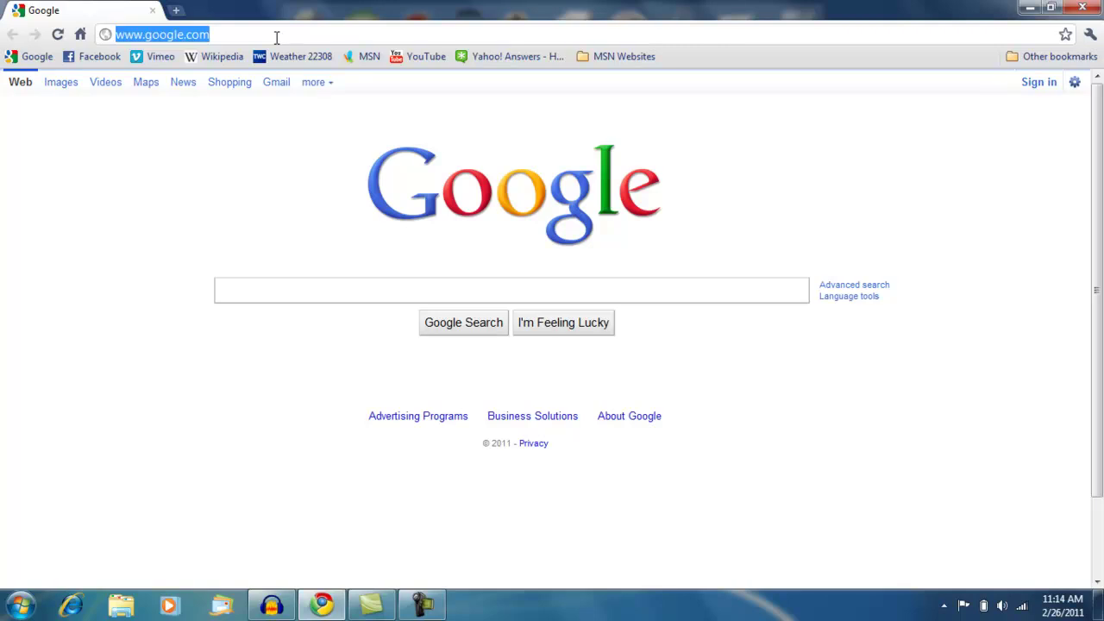
{"action": "type", "text": "audacity.com"}
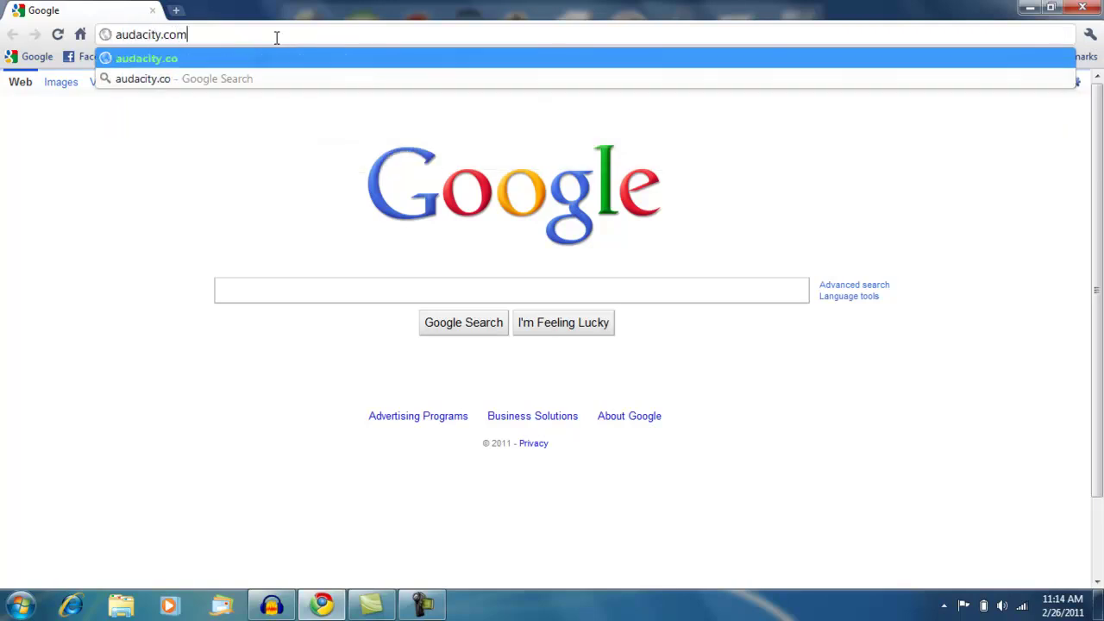
{"action": "key", "text": "Return"}
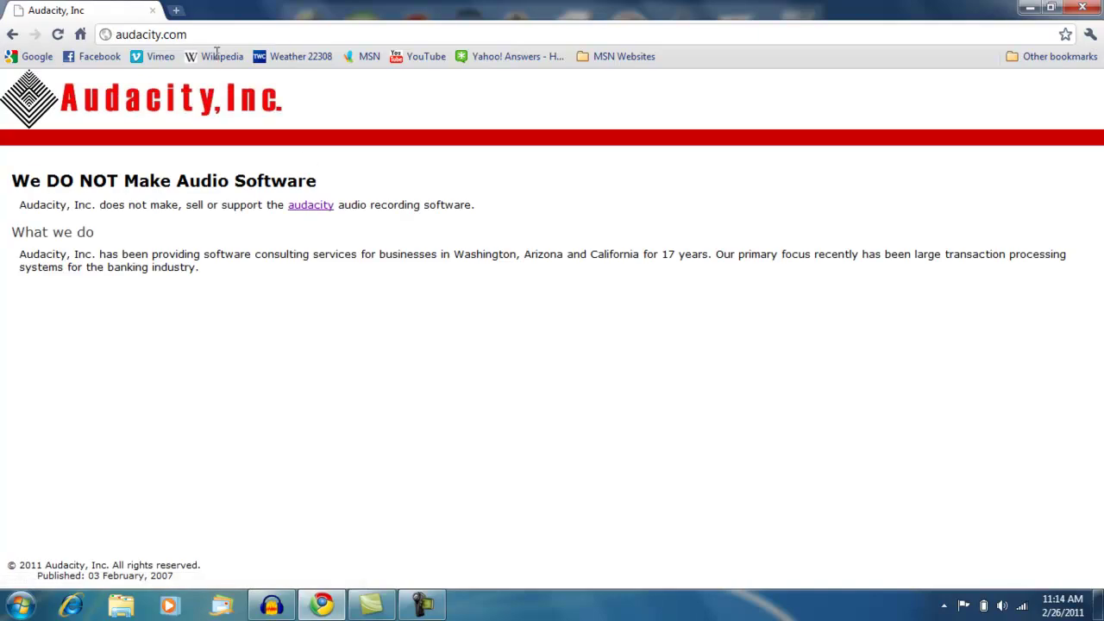
{"action": "left_click", "coordinate": [301, 209]}
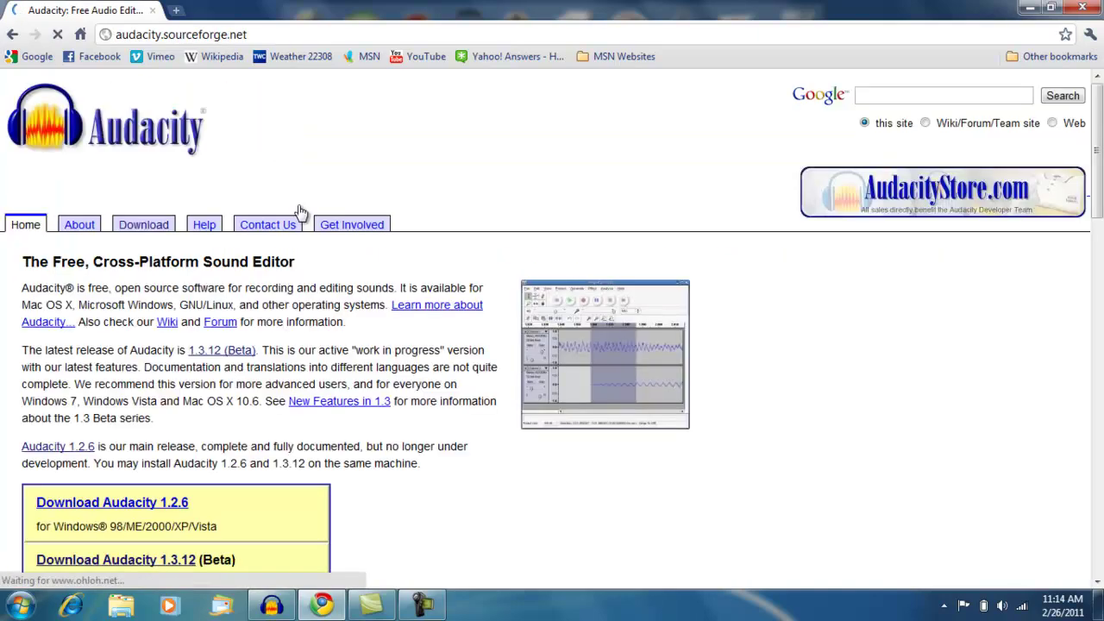
{"action": "left_click", "coordinate": [136, 225]}
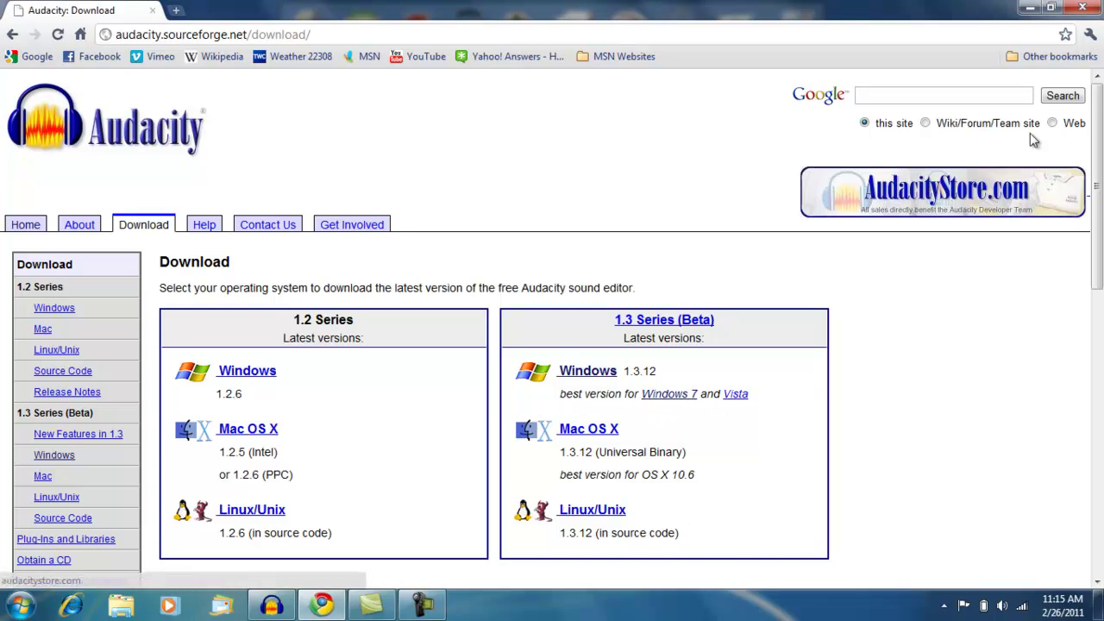
Step: Close Chrome and bring up Audacity's empty project window, minimizing and restoring it once
{"action": "left_click", "coordinate": [1085, 8]}
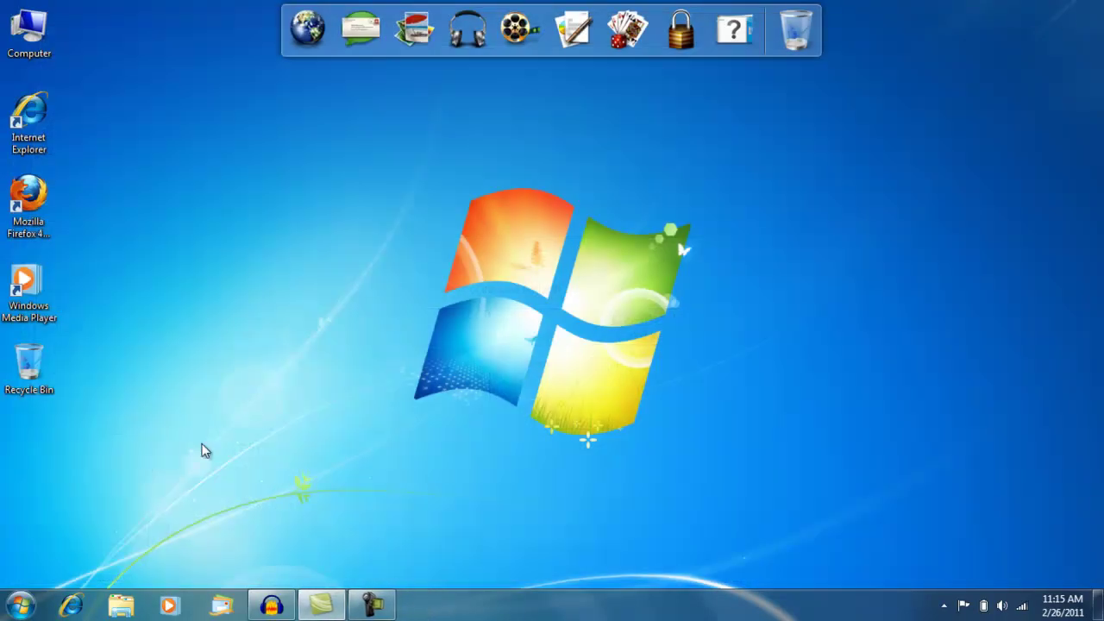
{"action": "left_click", "coordinate": [270, 607]}
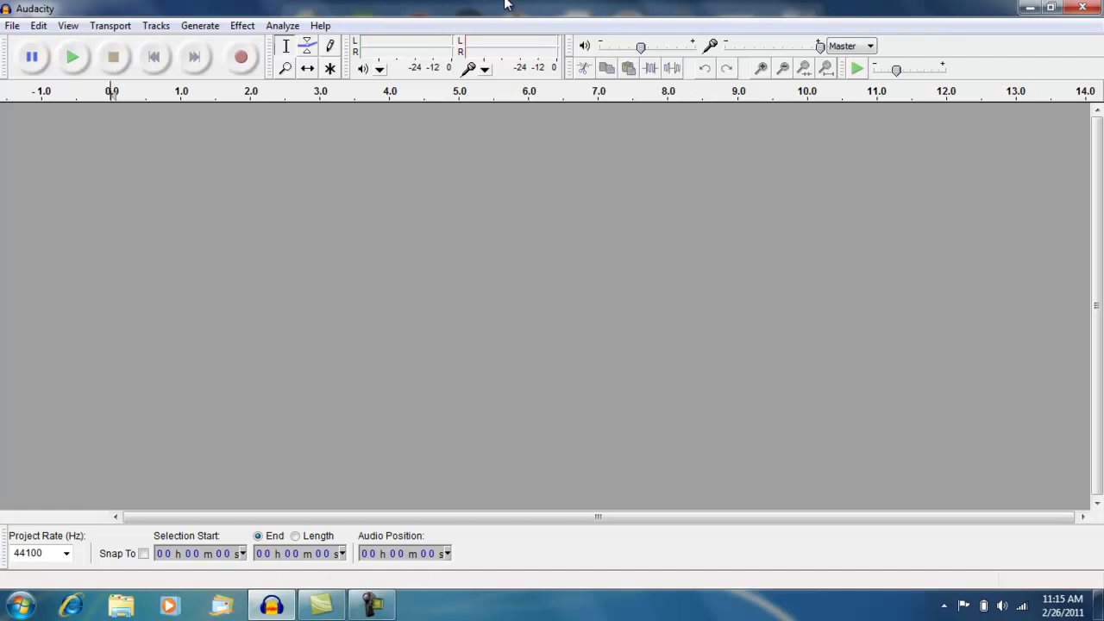
{"action": "left_click", "coordinate": [1029, 7]}
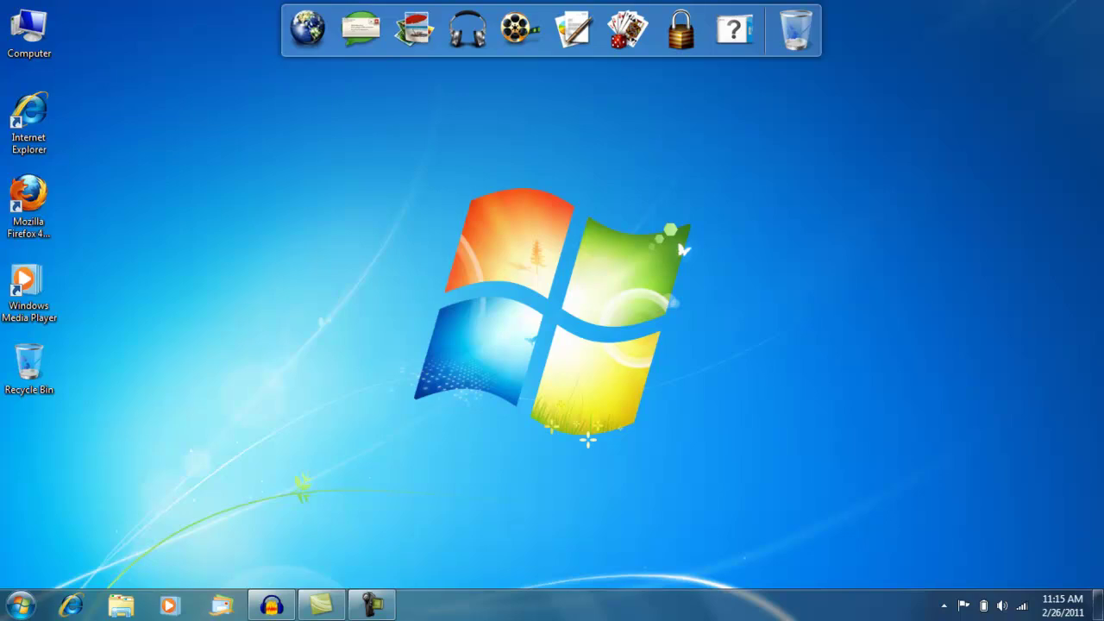
{"action": "left_click", "coordinate": [270, 605]}
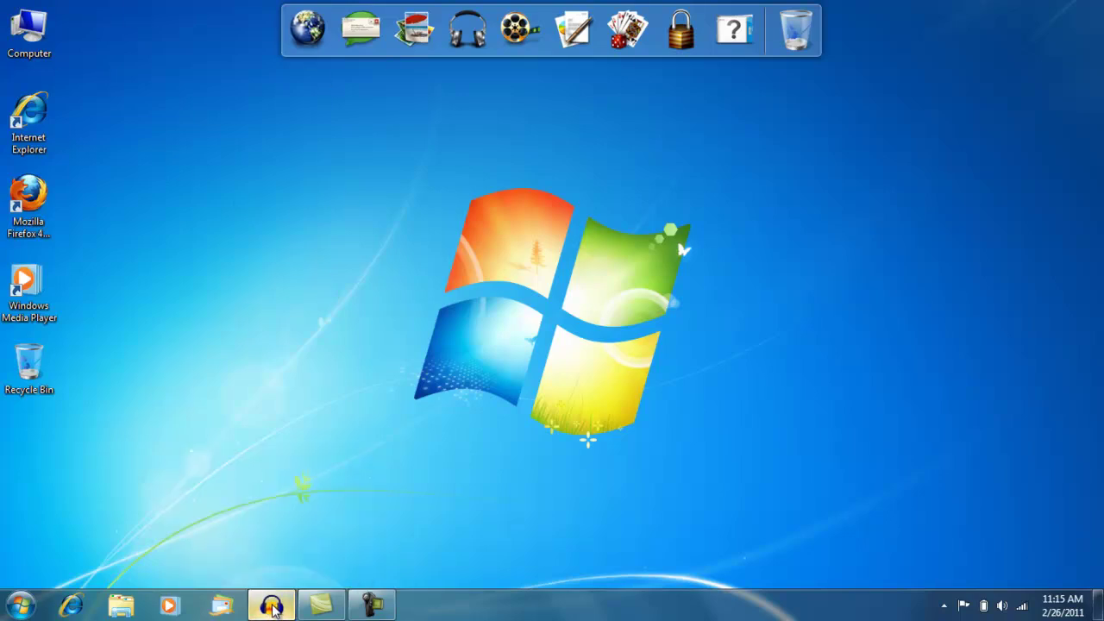
Step: Bring up Audacity's Open dialog from the File menu, retrying after cancelling the first attempt
{"action": "left_click", "coordinate": [12, 26]}
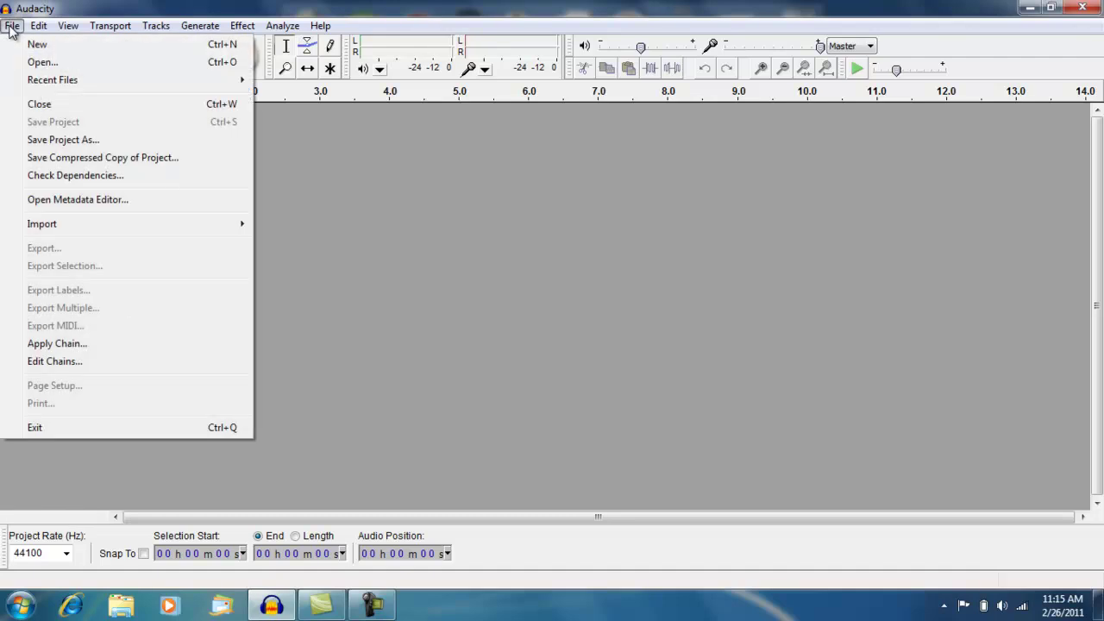
{"action": "left_click", "coordinate": [38, 62]}
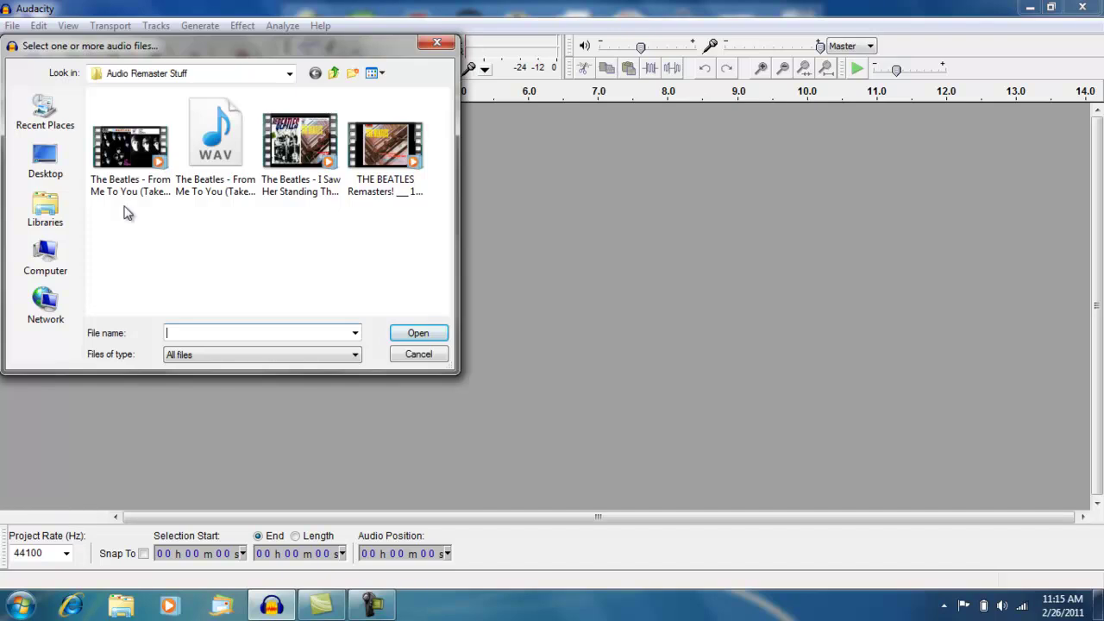
{"action": "left_click", "coordinate": [420, 354]}
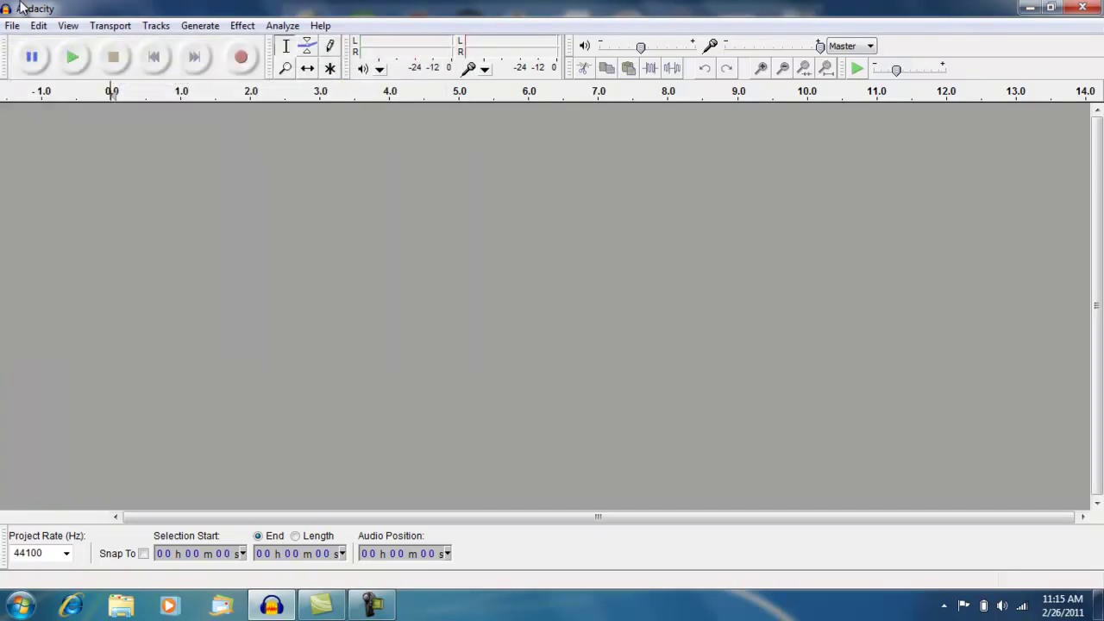
{"action": "left_click", "coordinate": [13, 25]}
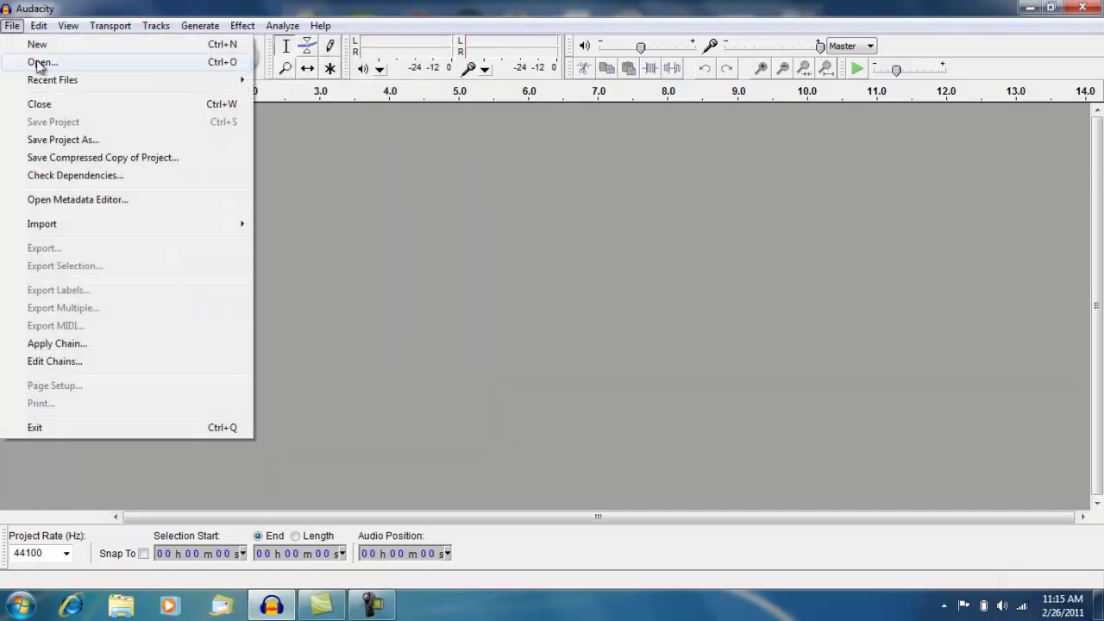
{"action": "left_click", "coordinate": [40, 62]}
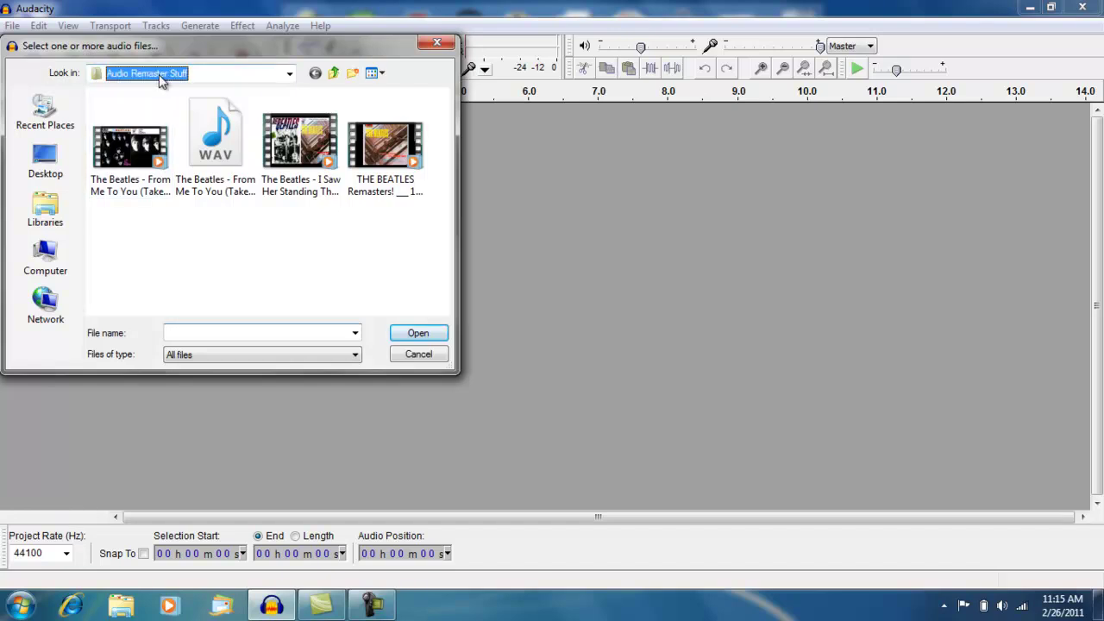
Step: Browse Libraries > Videos > Sample Videos and open the Wildlife video
{"action": "left_click", "coordinate": [159, 76]}
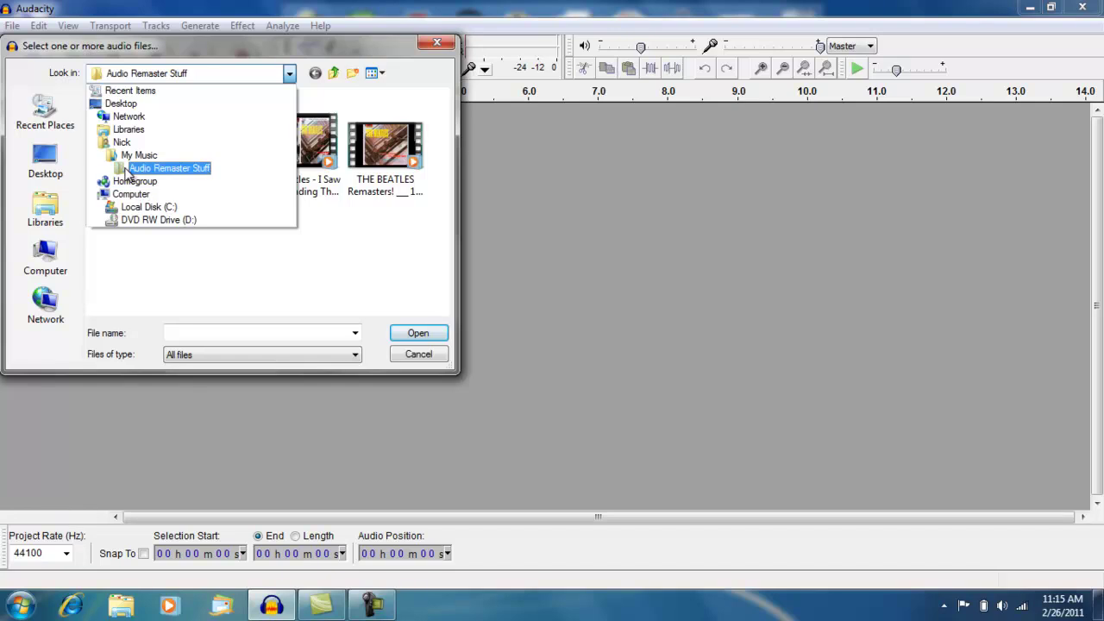
{"action": "left_click", "coordinate": [128, 129]}
{"action": "double_click", "coordinate": [282, 162]}
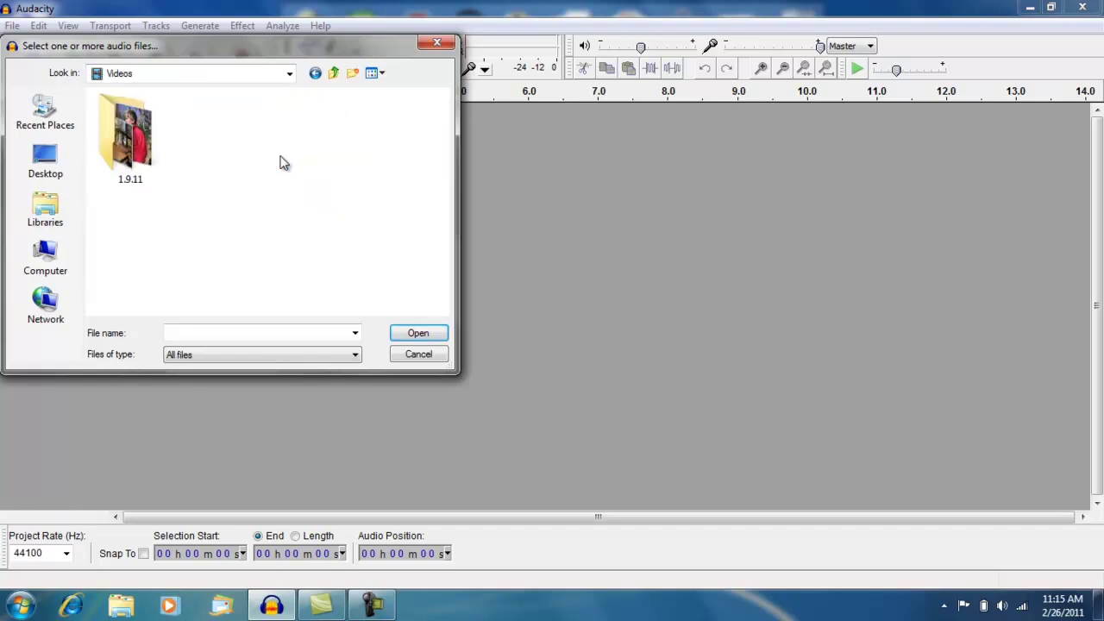
{"action": "left_click_drag", "start_coordinate": [462, 125], "coordinate": [446, 207]}
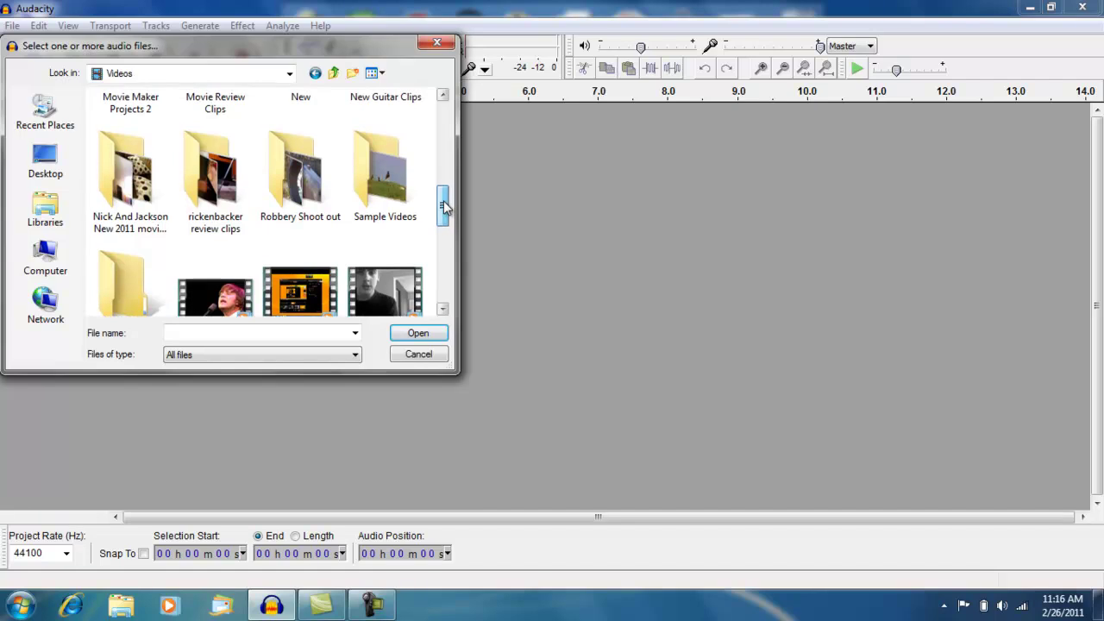
{"action": "double_click", "coordinate": [393, 191]}
{"action": "left_click", "coordinate": [170, 155]}
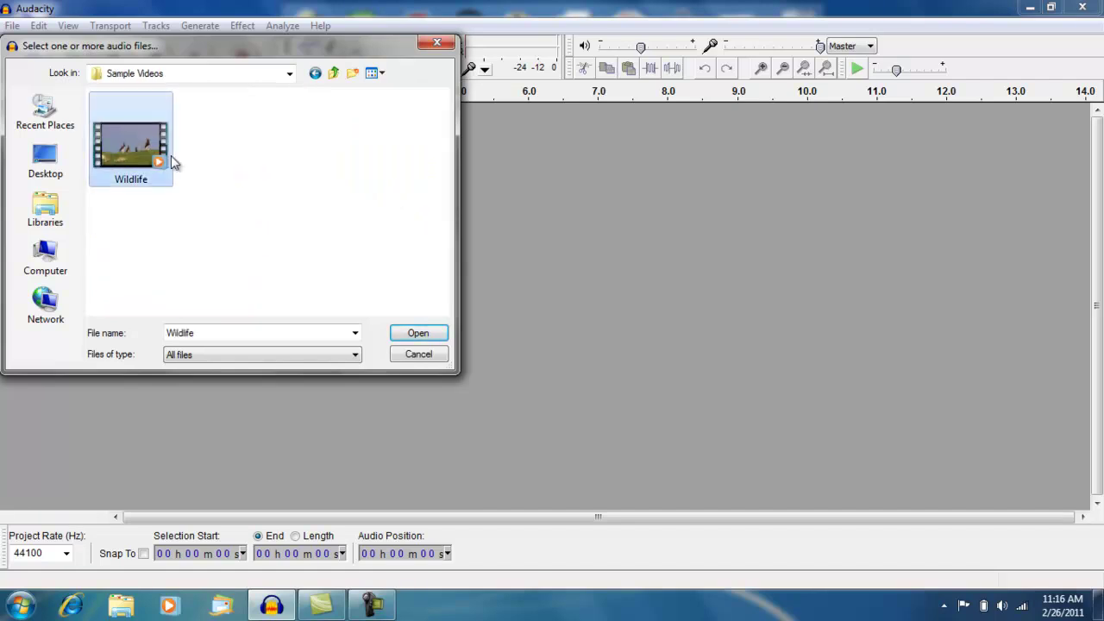
{"action": "left_click", "coordinate": [418, 334]}
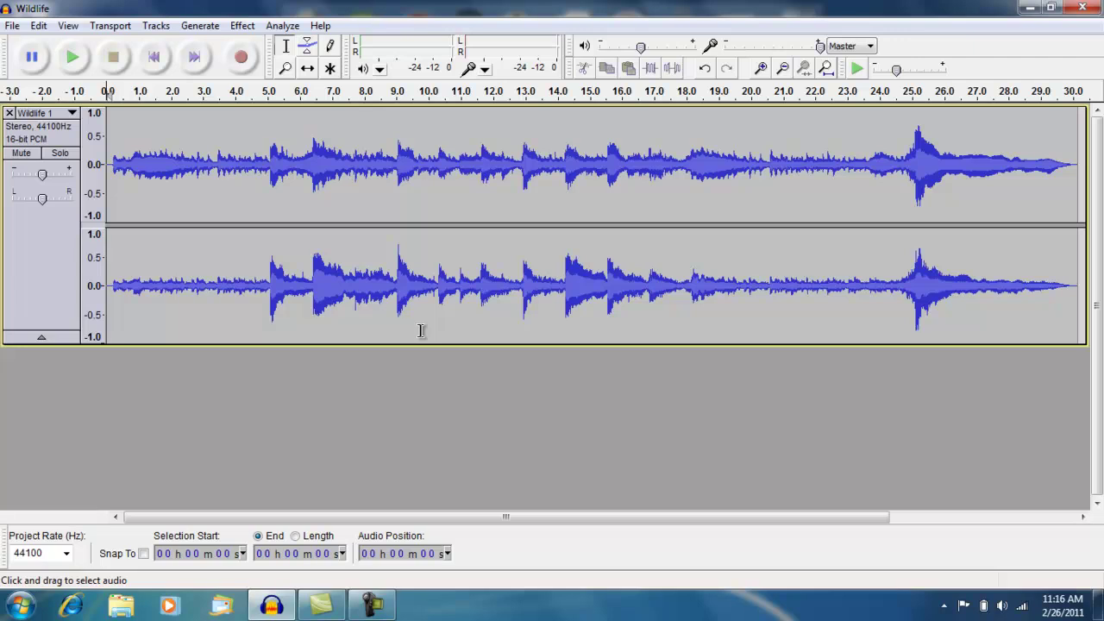
{"action": "key", "text": "space"}
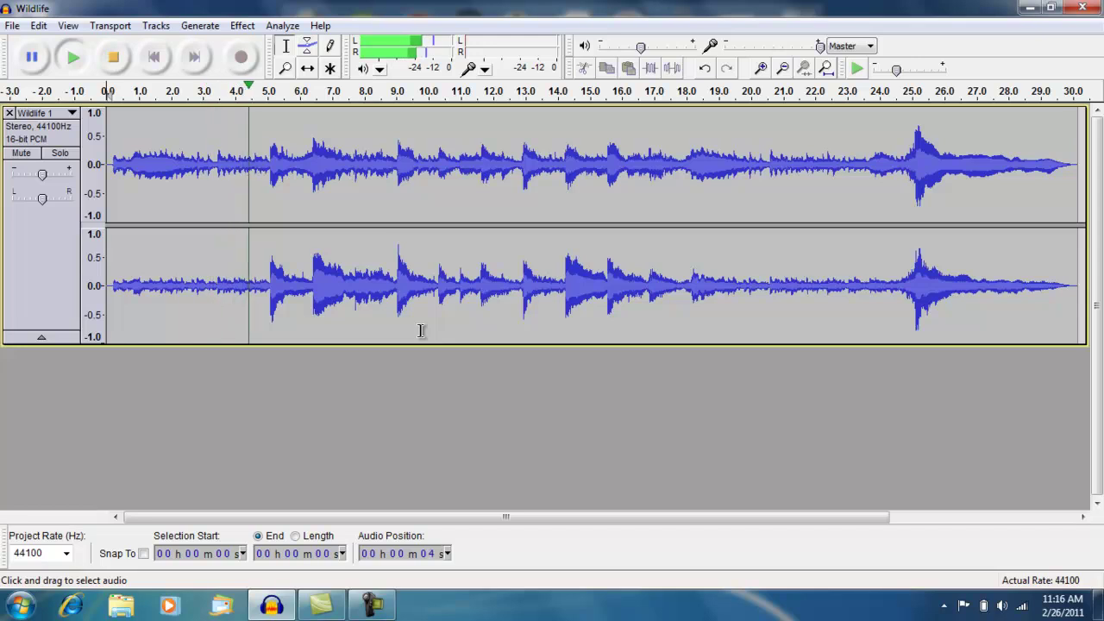
{"action": "key", "text": "space"}
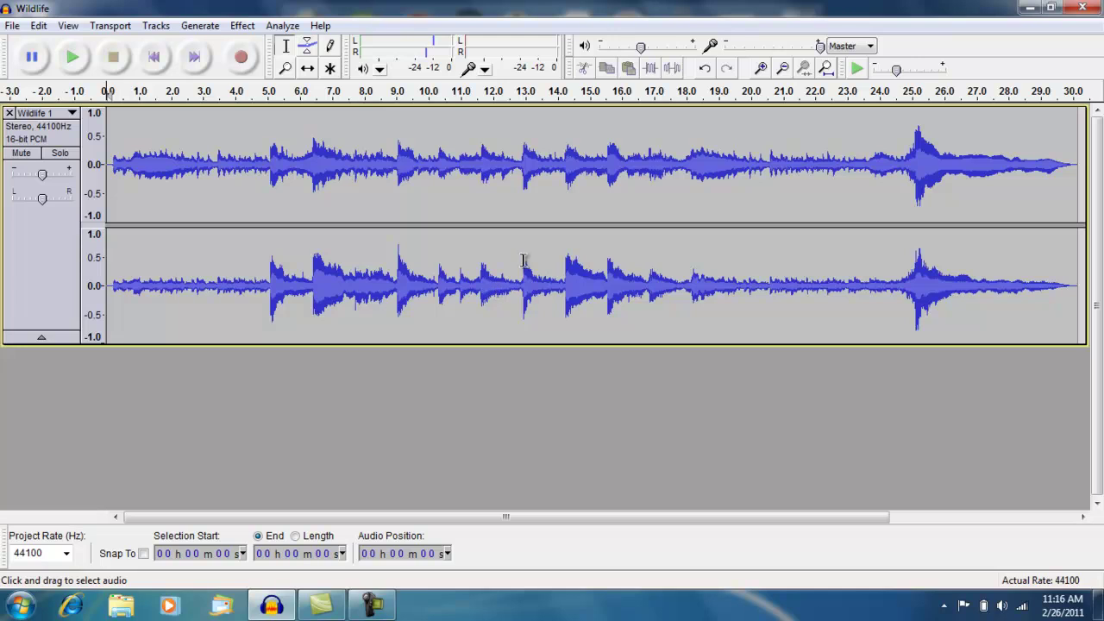
{"action": "left_click_drag", "start_coordinate": [499, 9], "coordinate": [505, 39]}
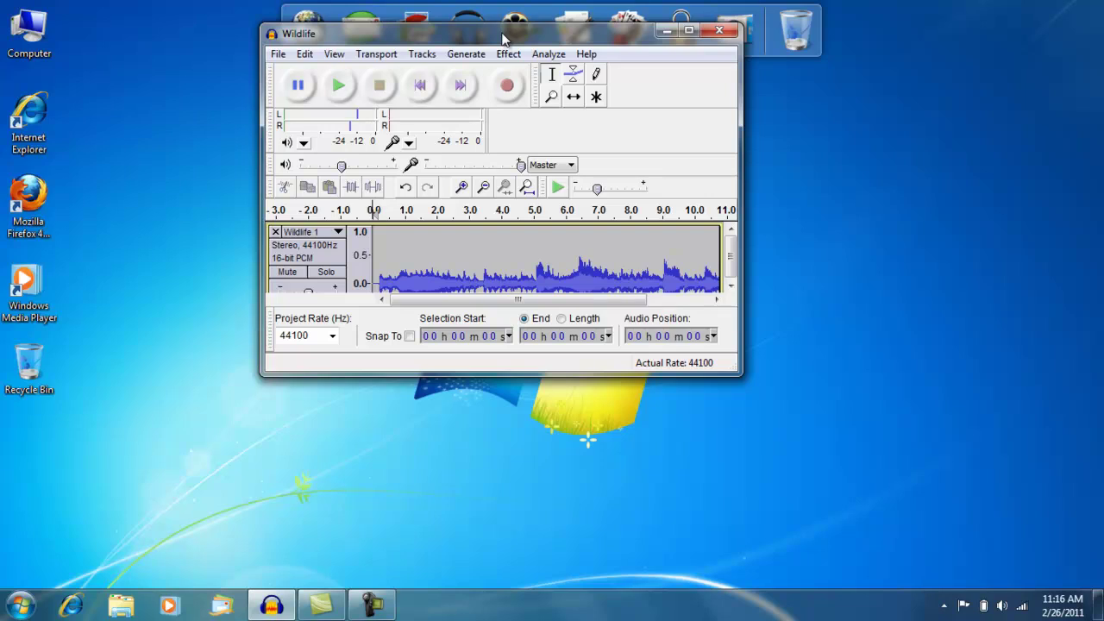
{"action": "left_click_drag", "start_coordinate": [505, 39], "coordinate": [518, 2]}
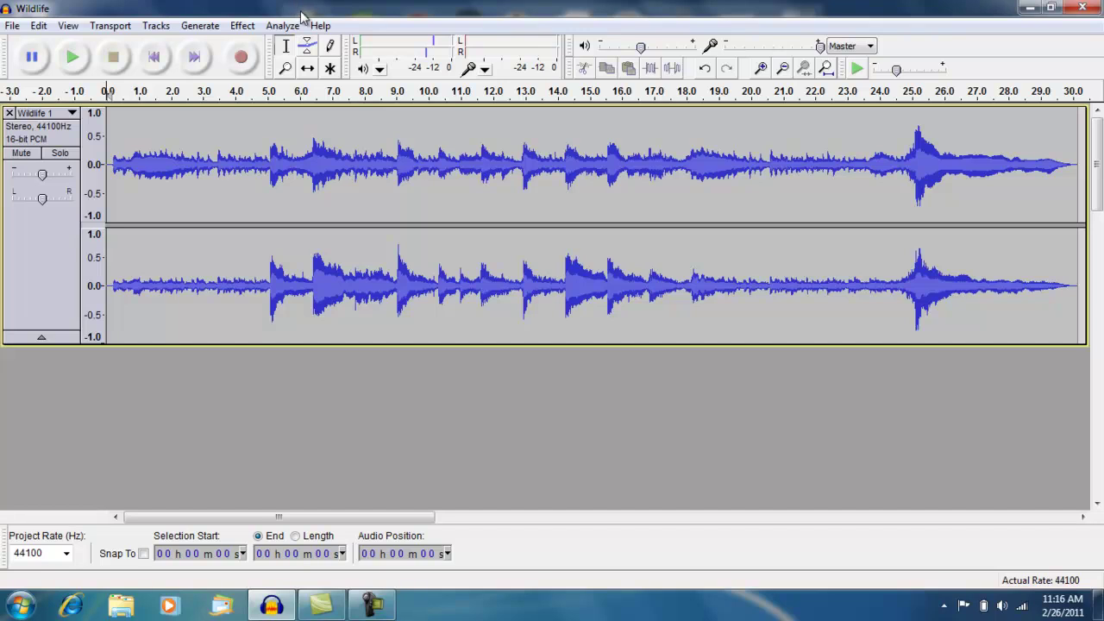
Step: Export the track to the desktop as Wildlife.wav (signed 16-bit PCM) and minimize Audacity
{"action": "left_click", "coordinate": [13, 25]}
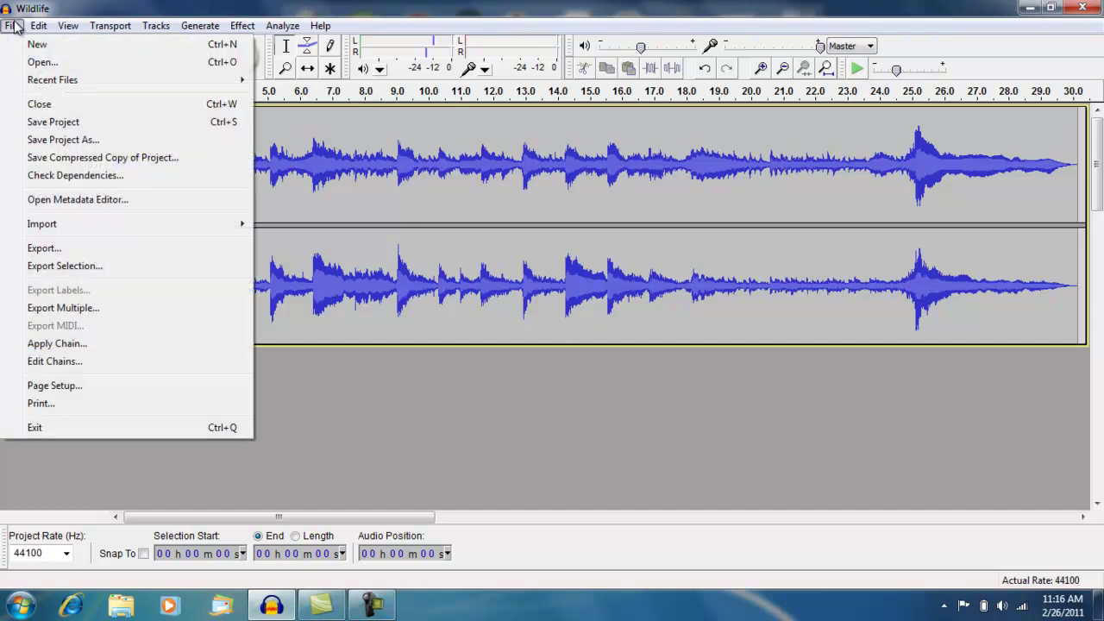
{"action": "left_click", "coordinate": [75, 251]}
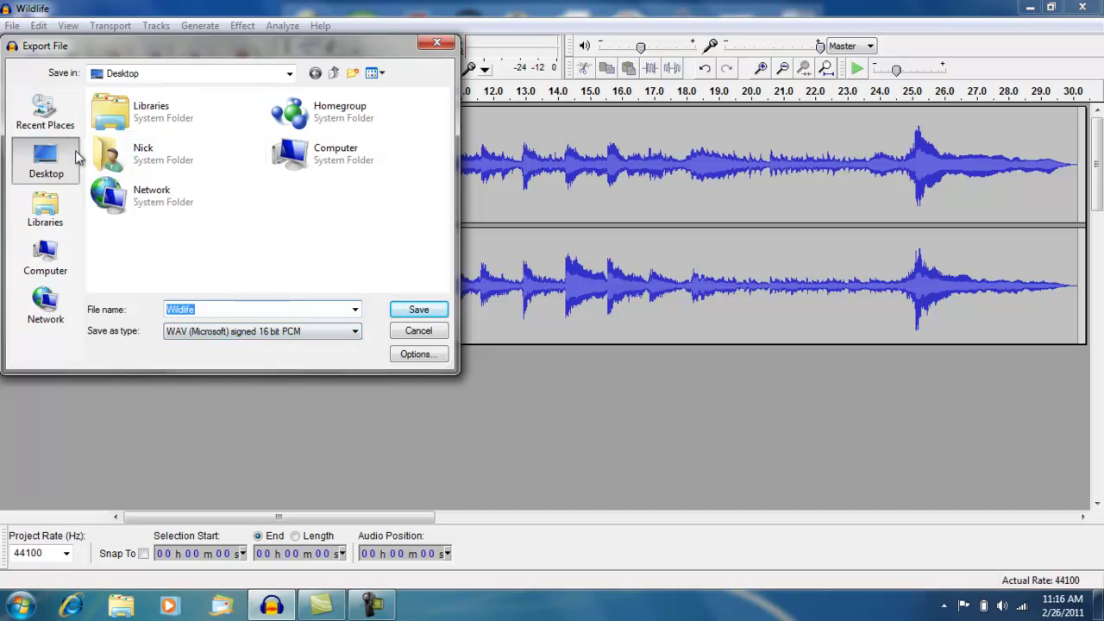
{"action": "left_click", "coordinate": [419, 310]}
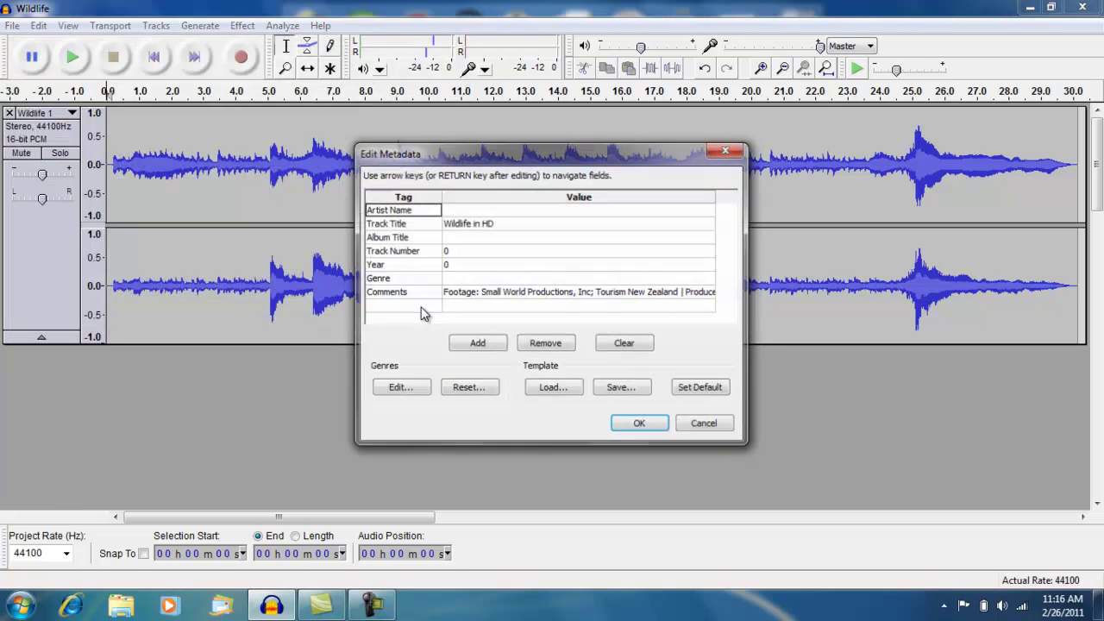
{"action": "key", "text": "Return"}
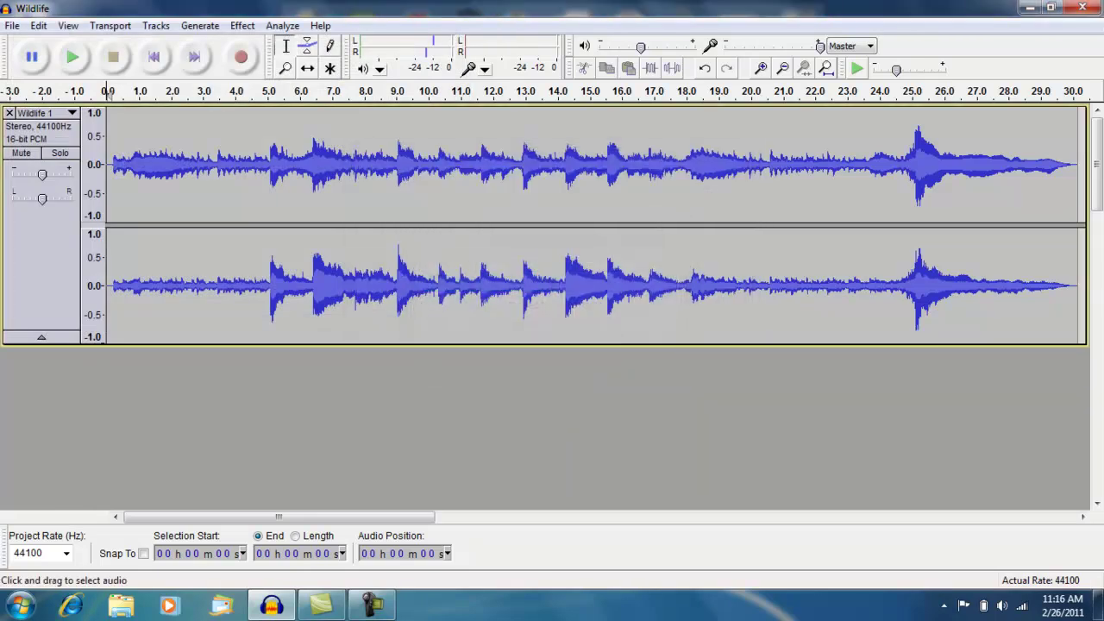
{"action": "left_click", "coordinate": [1031, 8]}
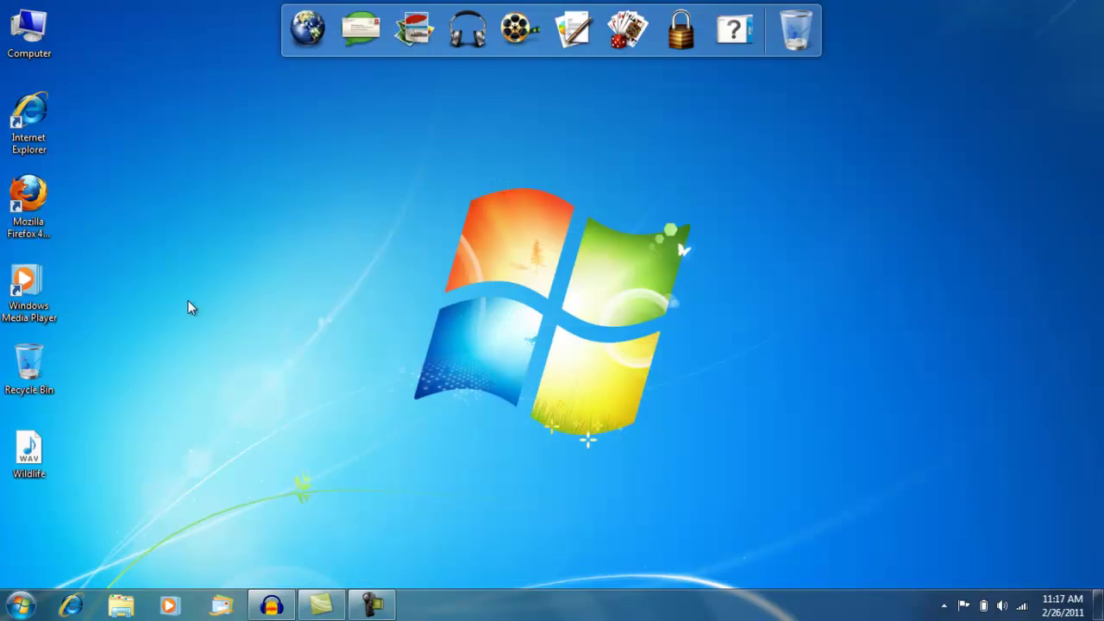
{"action": "left_click", "coordinate": [30, 457]}
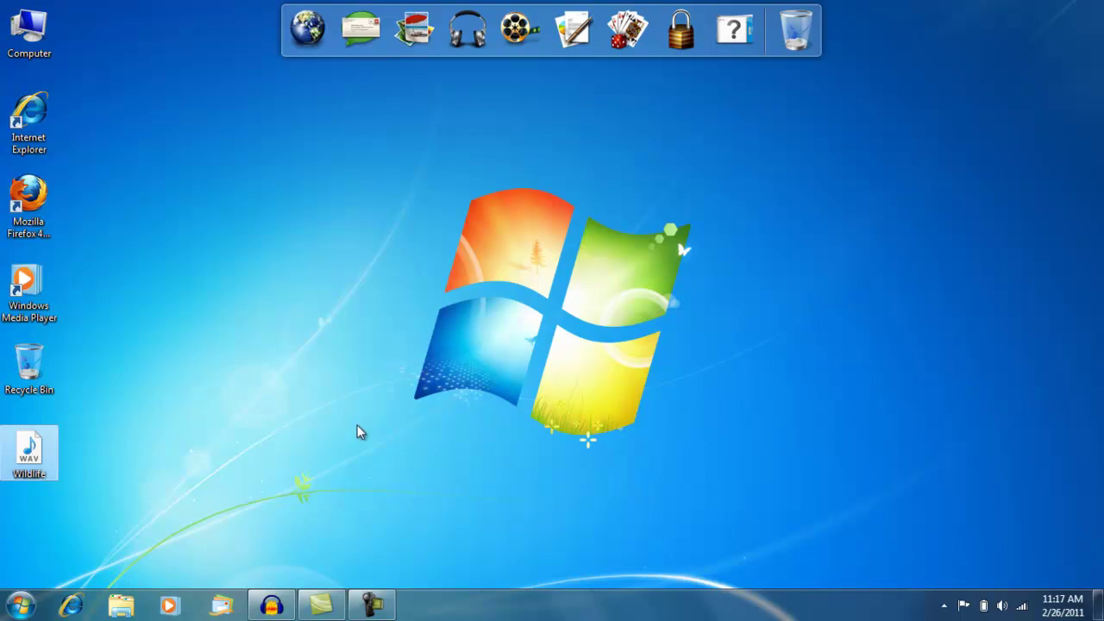
{"action": "left_click", "coordinate": [373, 606]}
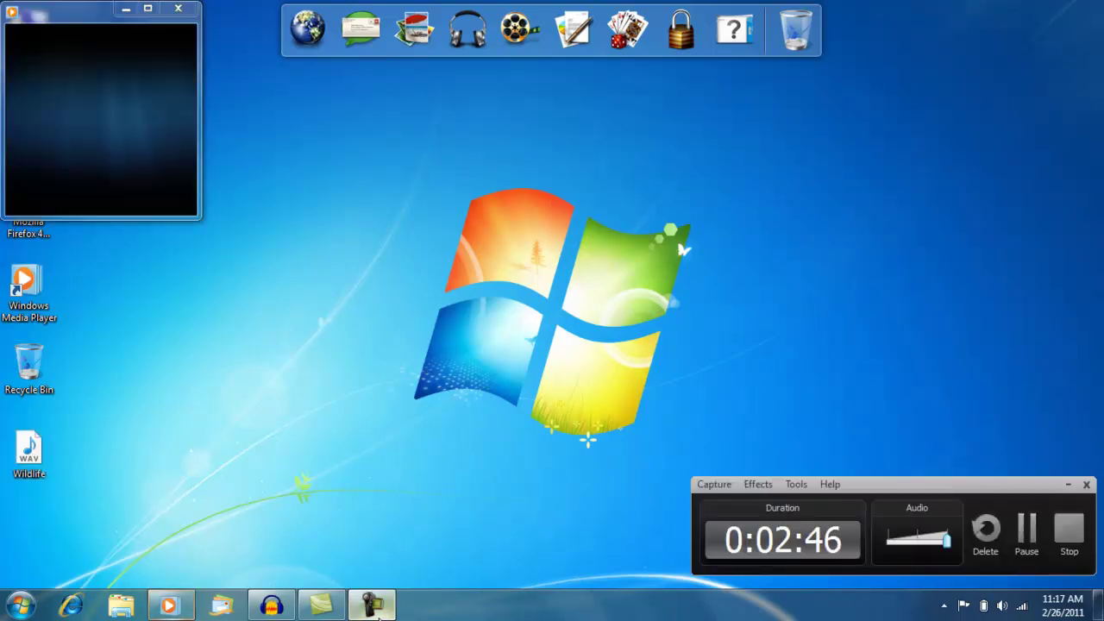
{"action": "left_click", "coordinate": [378, 608]}
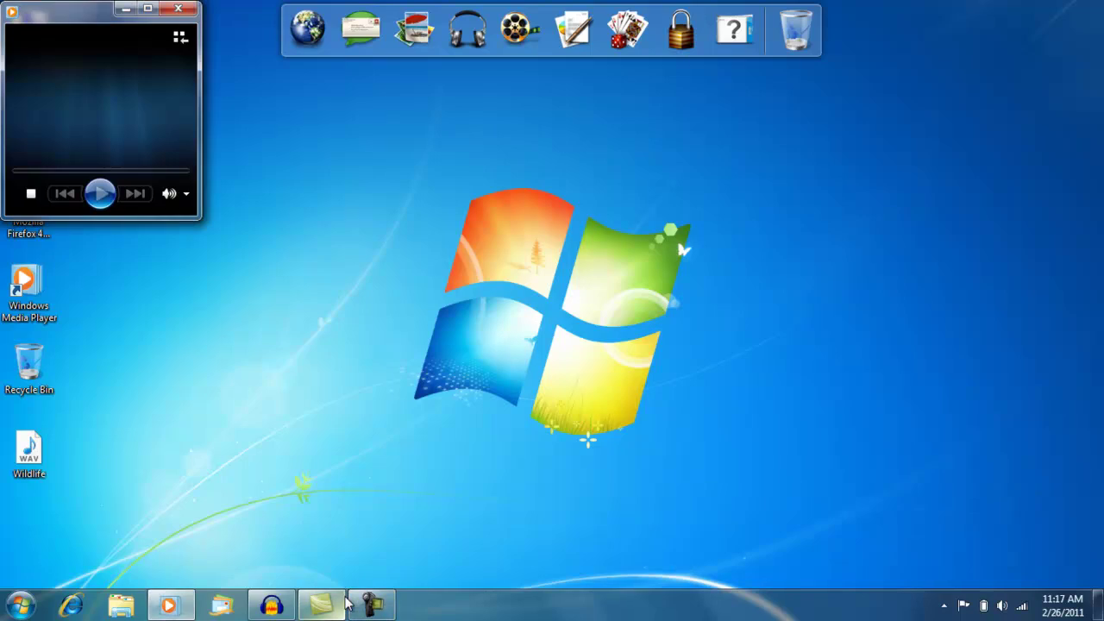
{"action": "left_click", "coordinate": [98, 192]}
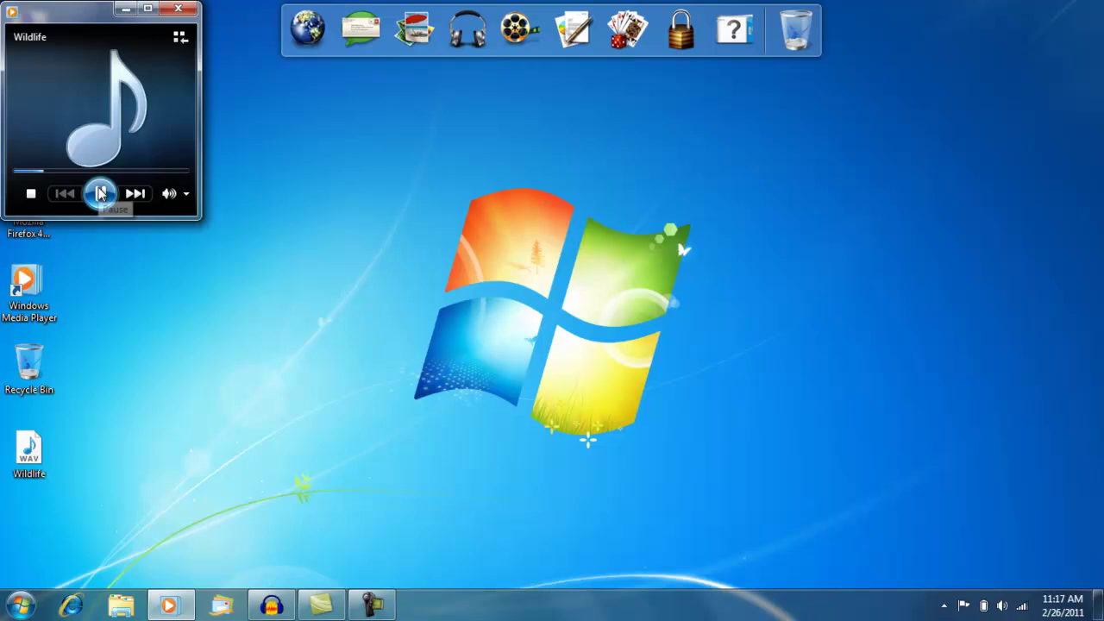
{"action": "left_click", "coordinate": [173, 10]}
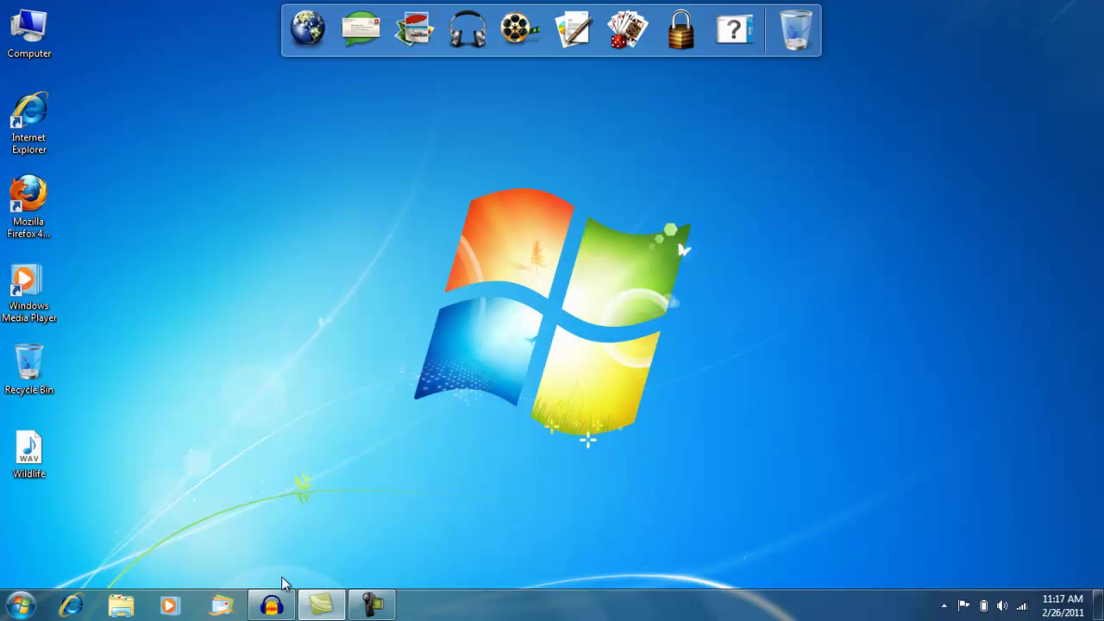
Step: Carry the Wildlife WAV desktop icon onto Audacity's taskbar button, showing its Wildlife window preview
{"action": "left_click_drag", "start_coordinate": [41, 442], "coordinate": [29, 387]}
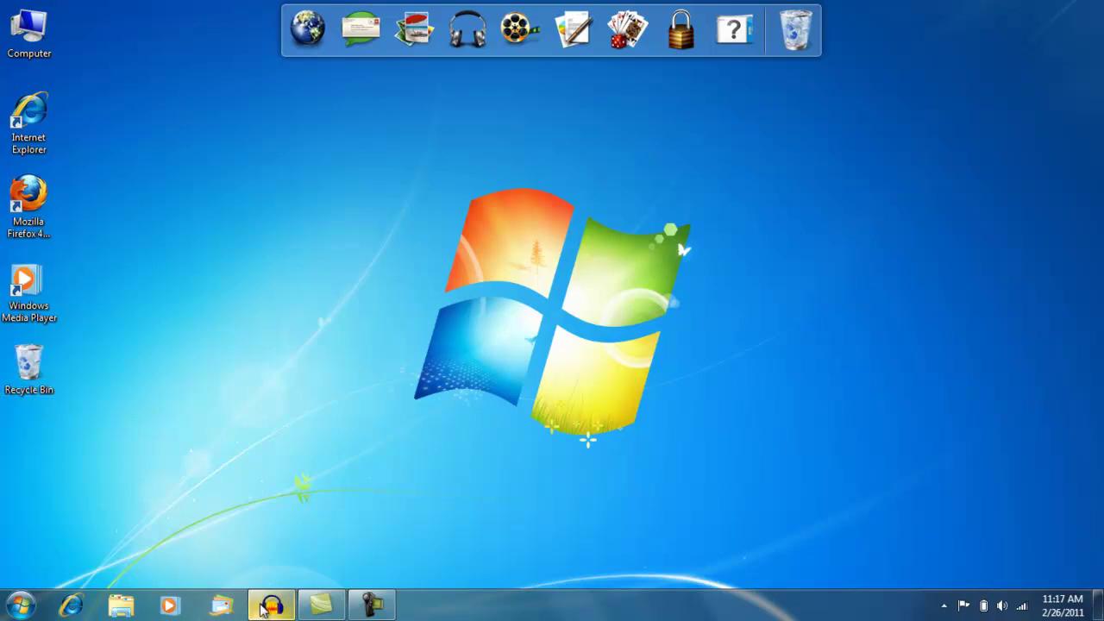
{"action": "mouse_move", "coordinate": [263, 609]}
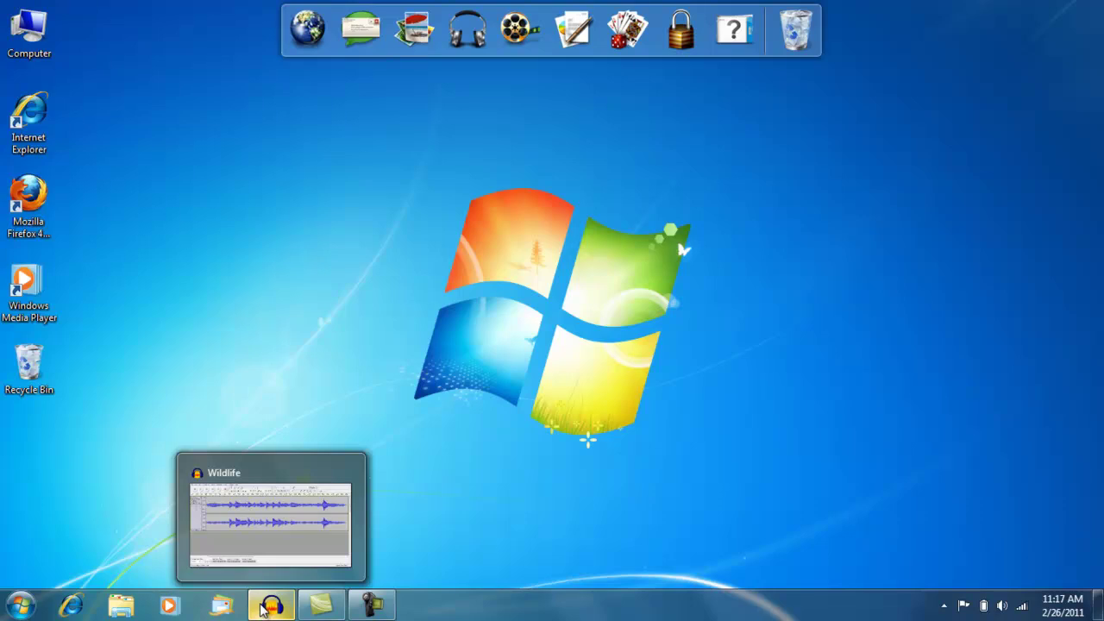